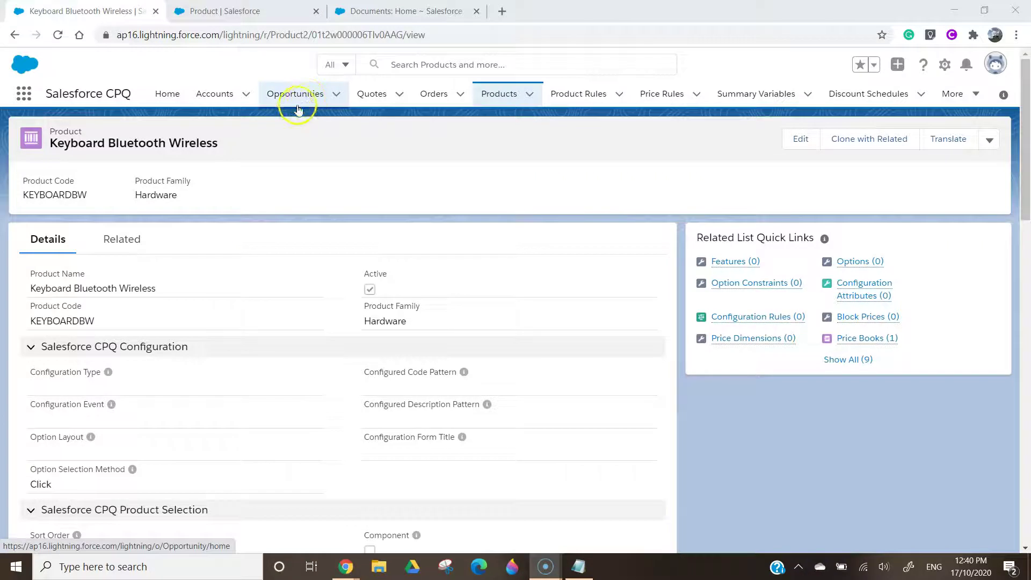
- Switch to the Classic Documents home page to check the Product Images folder
click(407, 12)
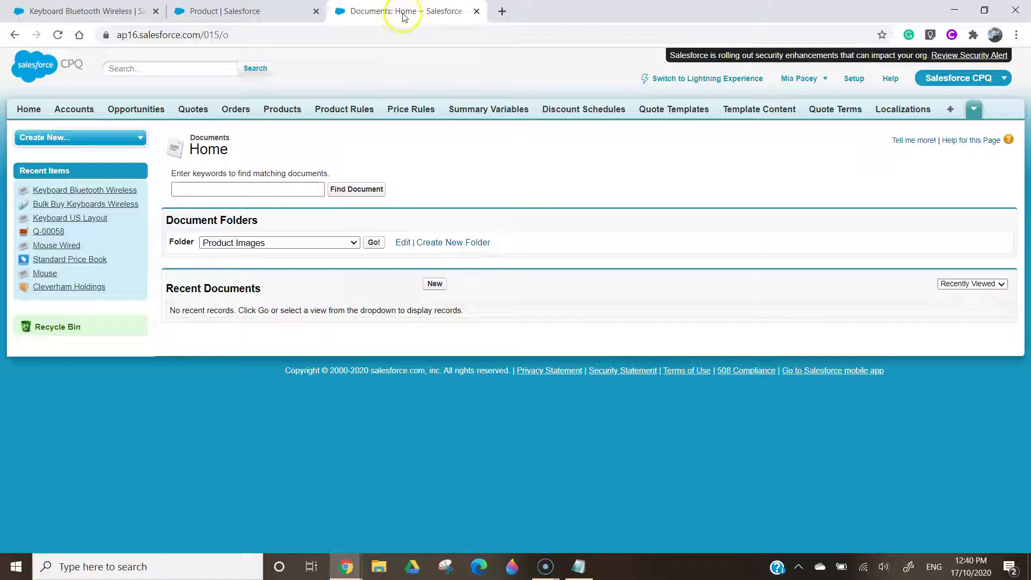
- Start a new custom Text field in the Product object's Fields & Relationships
click(109, 10)
click(218, 12)
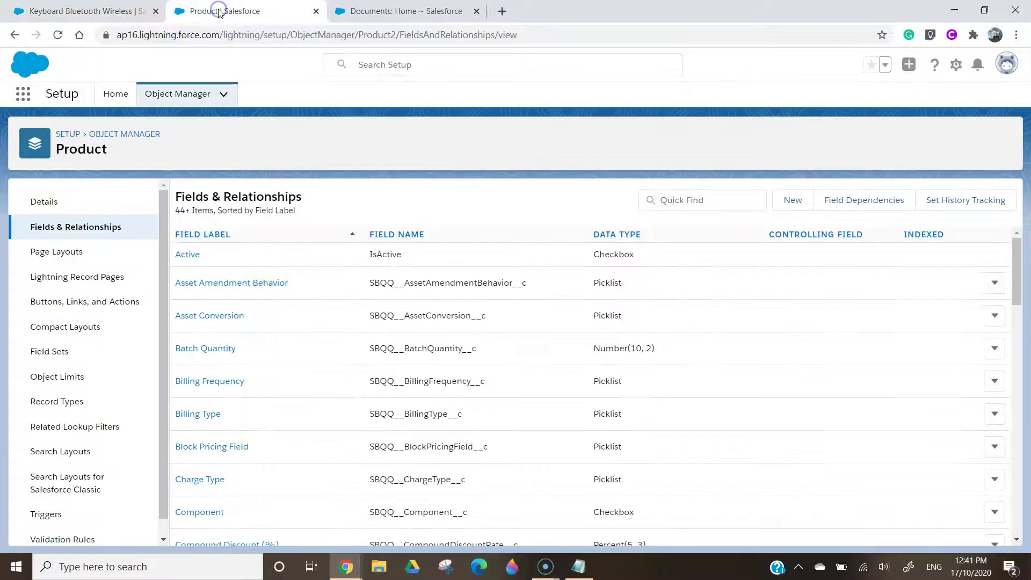
click(796, 200)
scroll(414, 265, down, 3)
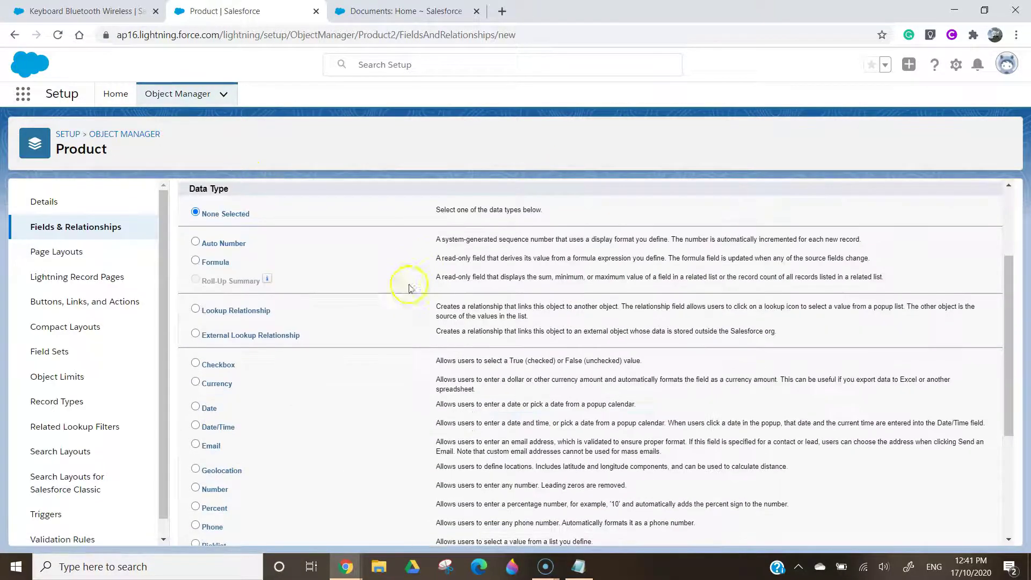
scroll(371, 359, down, 1)
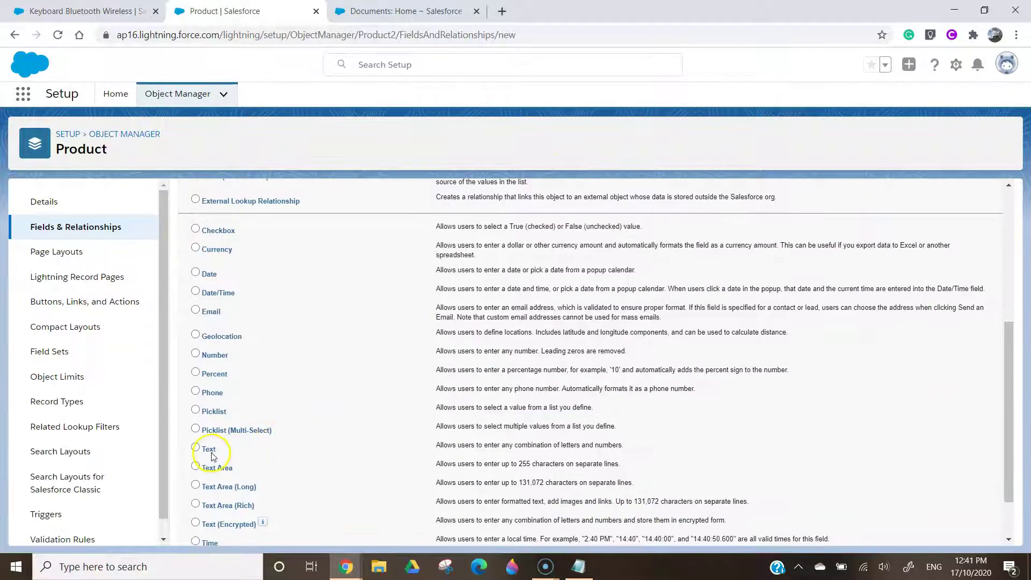
click(207, 450)
scroll(590, 349, up, 5)
click(955, 265)
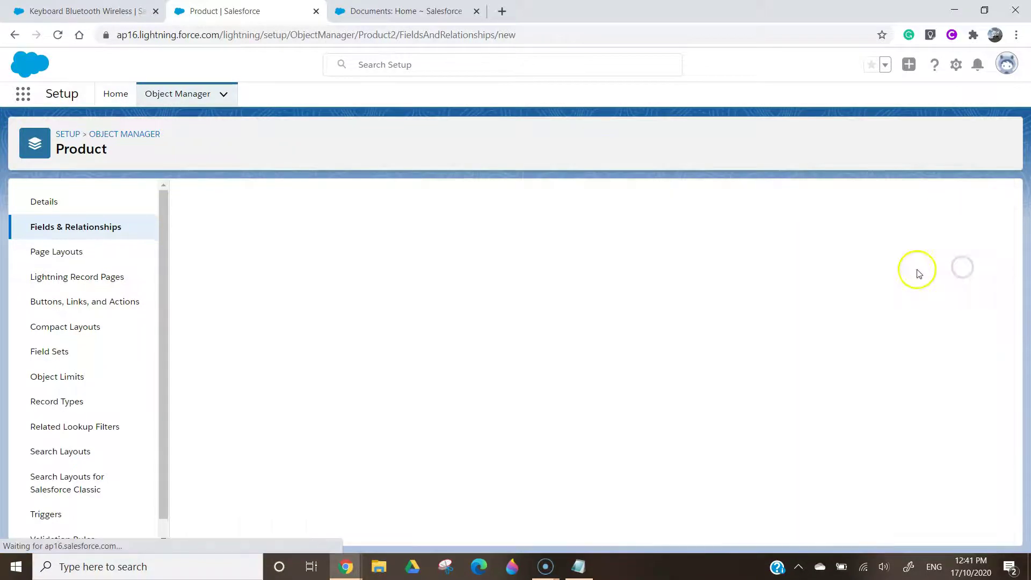
- Label the field Product Image ID, set length 255, and make it visible to all profiles
click(413, 297)
text(Product Image ID)
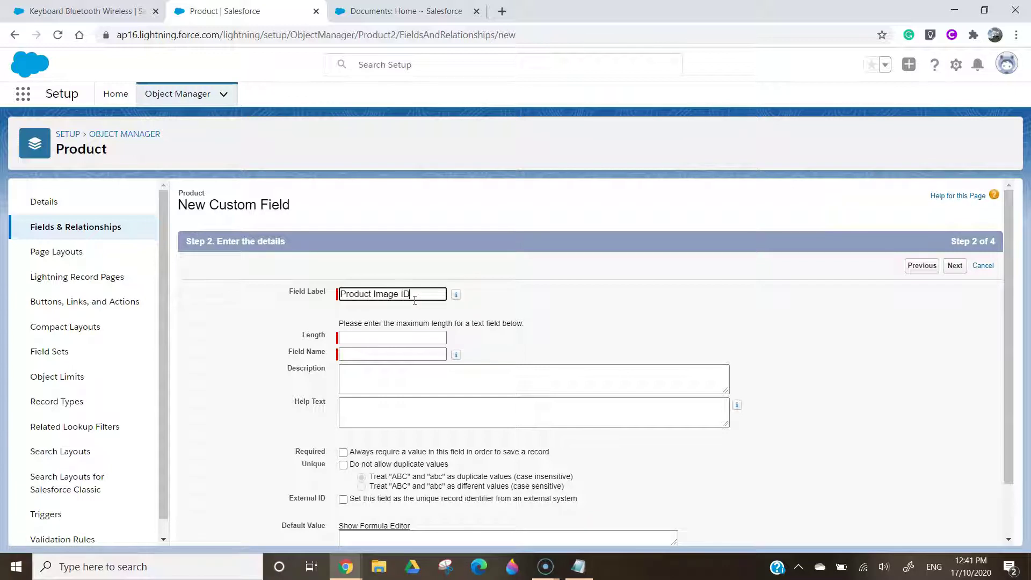
key(Tab)
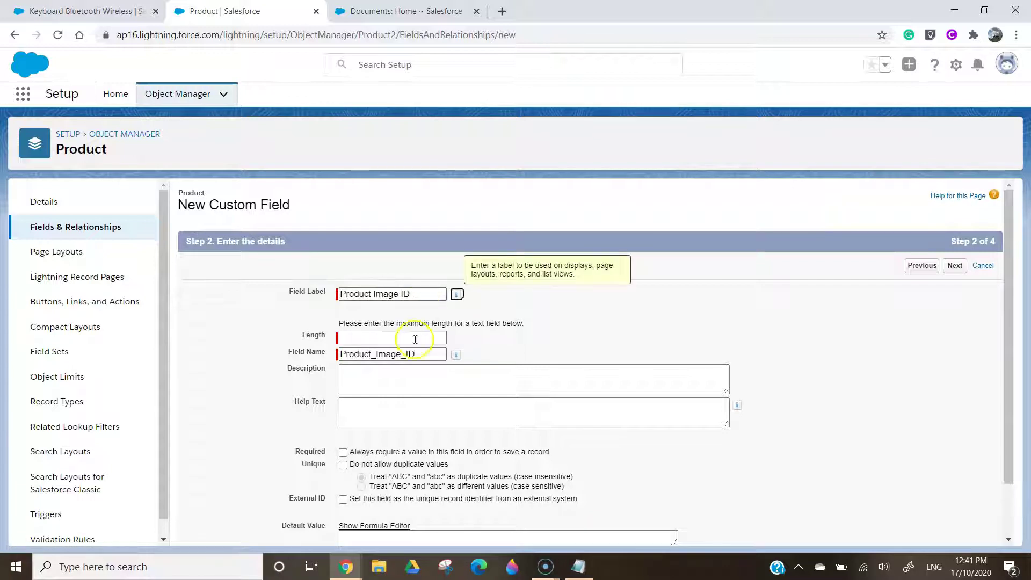
click(410, 338)
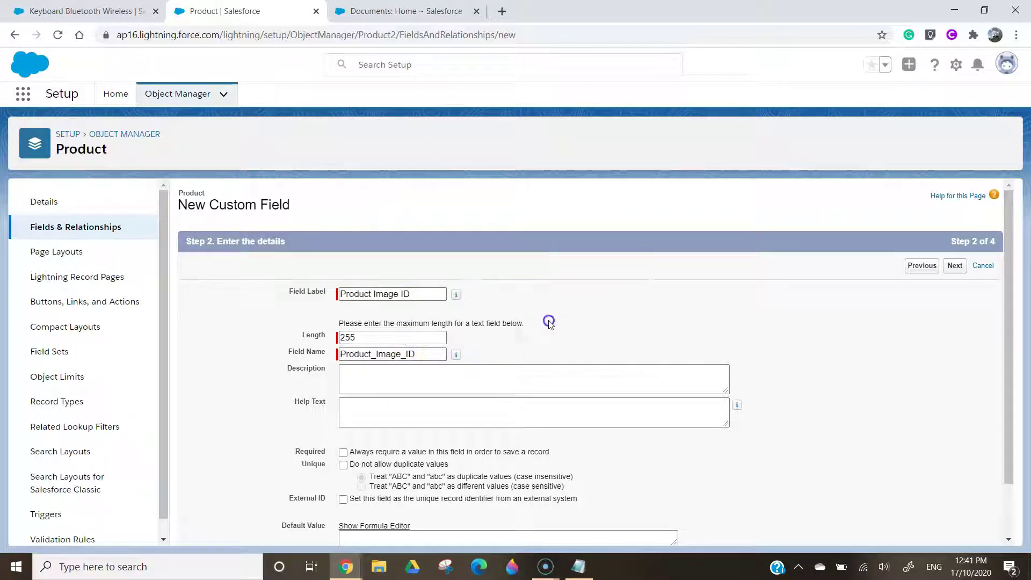
scroll(547, 322, down, 1)
click(952, 203)
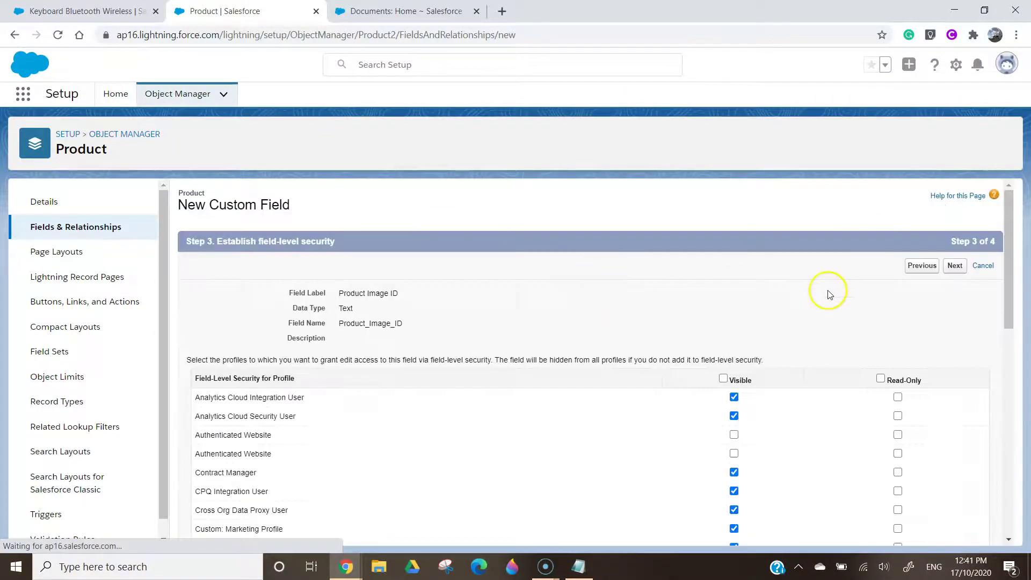
click(725, 379)
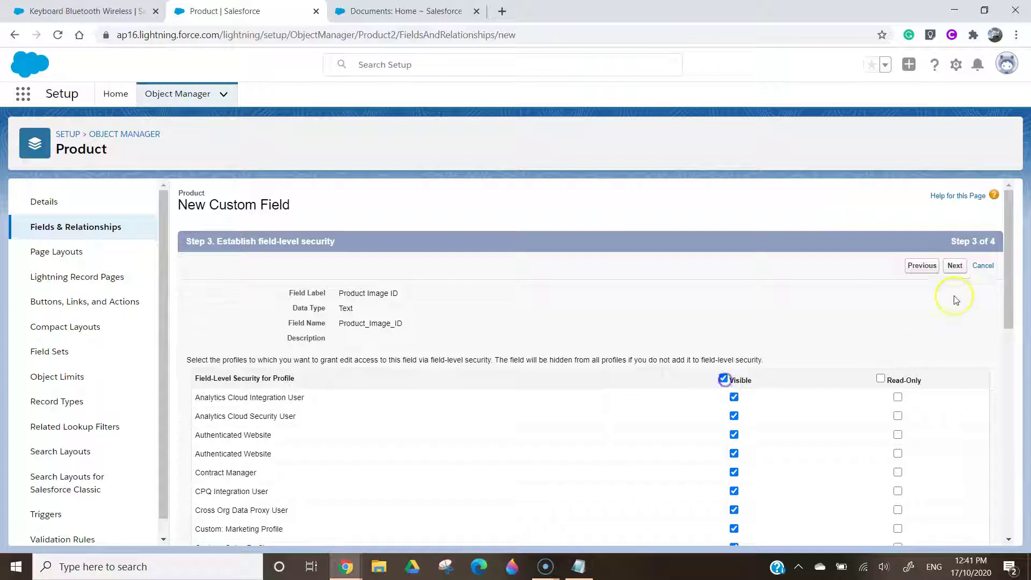
click(955, 265)
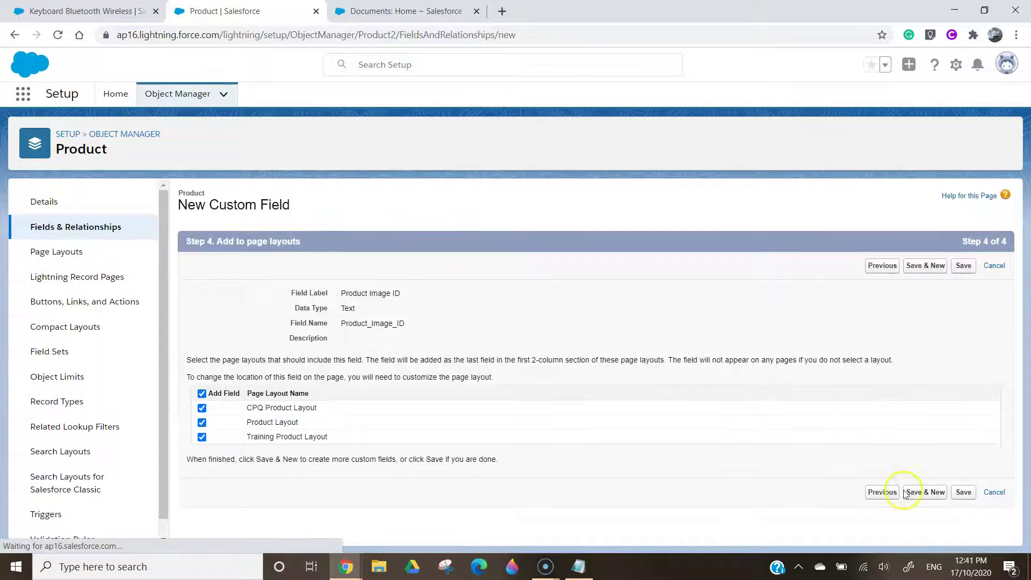
- Save Product Image ID and start another field of type Formula
click(937, 493)
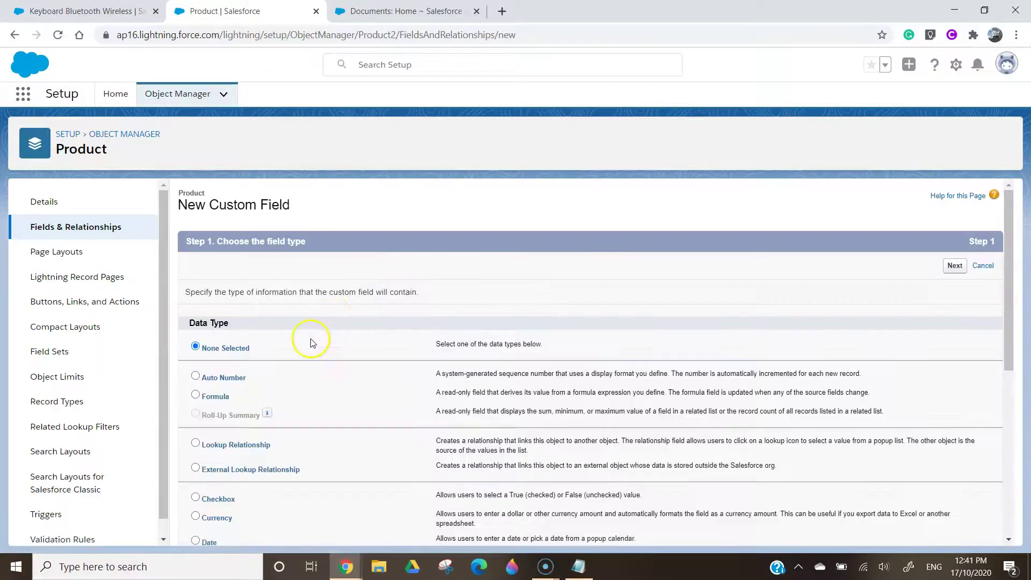
scroll(220, 297, down, 2)
click(221, 263)
scroll(698, 269, up, 2)
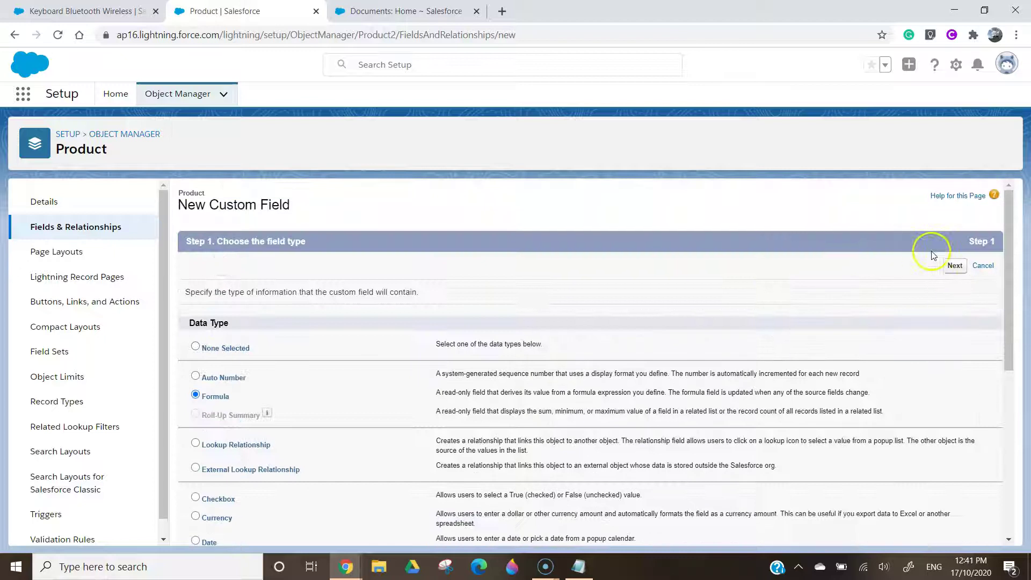
click(956, 267)
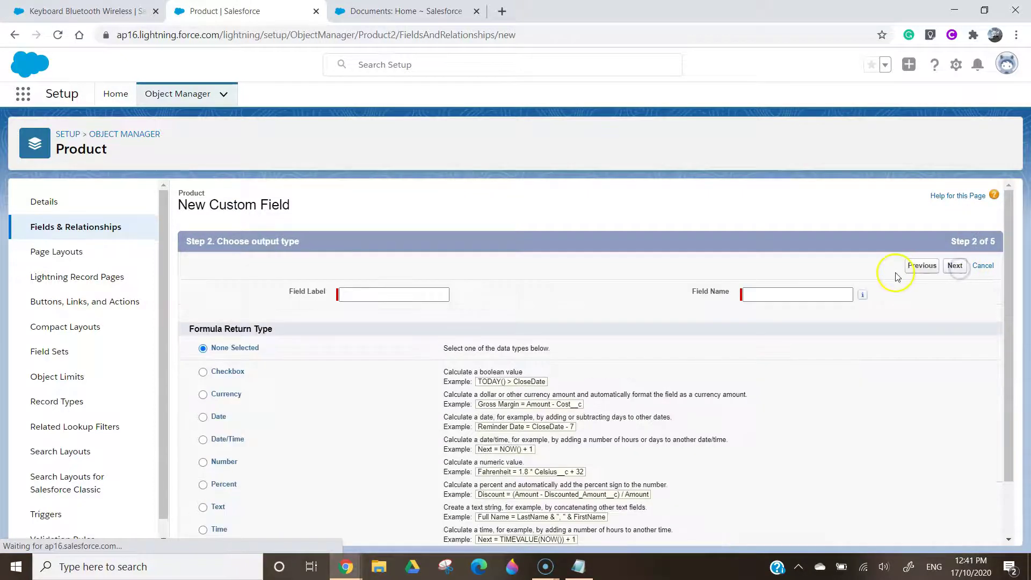
- Label the formula field Product Image Link with a Text return type
click(424, 291)
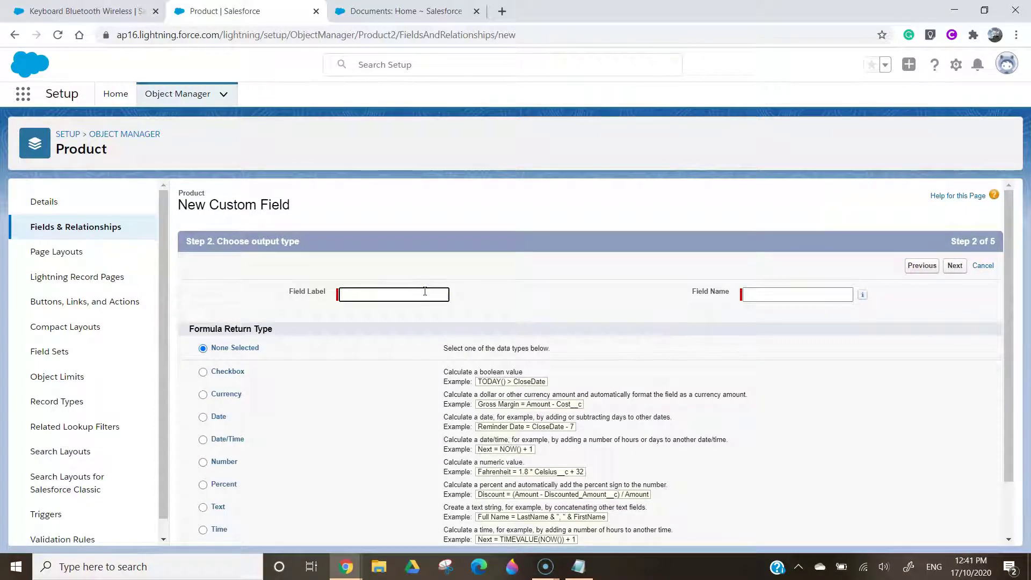
text(Product Image Link)
key(Tab)
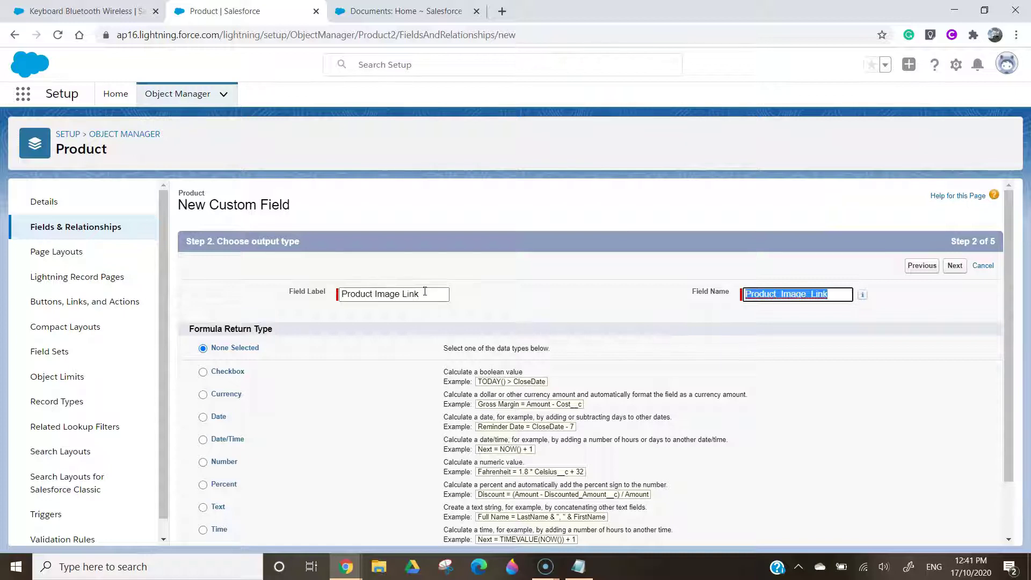
scroll(231, 456, down, 2)
click(204, 441)
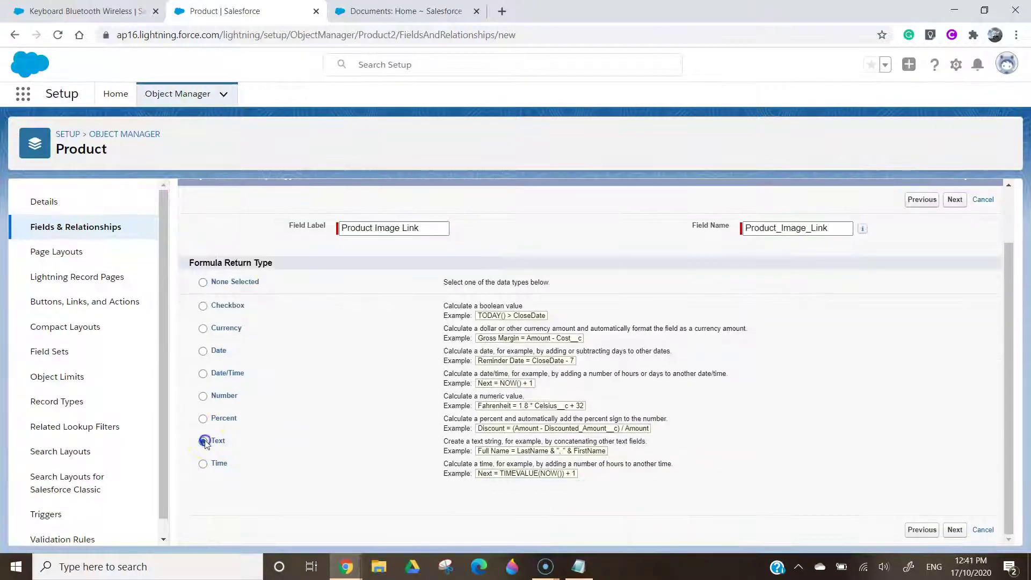
click(954, 200)
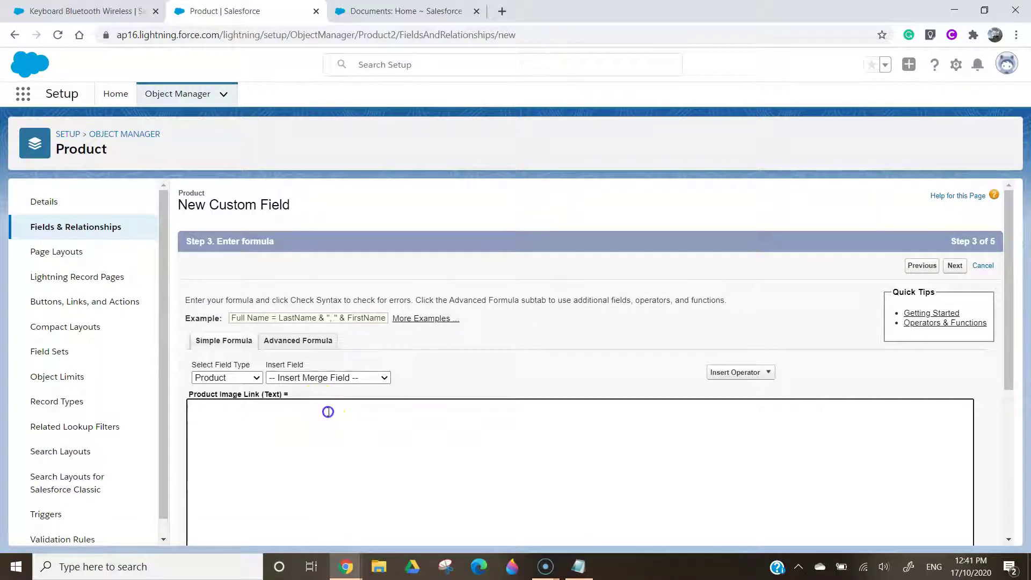
- Paste the IMAGE FileDownload formula using Product_Image_ID__c and add the description 'This will show the image'
scroll(323, 413, down, 2)
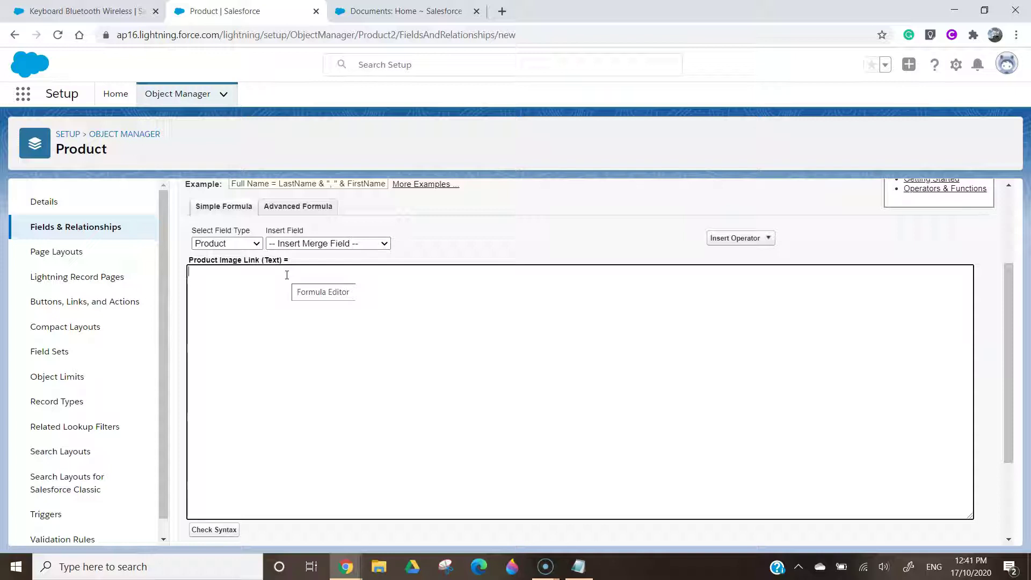
text(IMAGE("/servlet/servlet.FileDownload?file="+Product_Image_ID__c, "", 98,115))
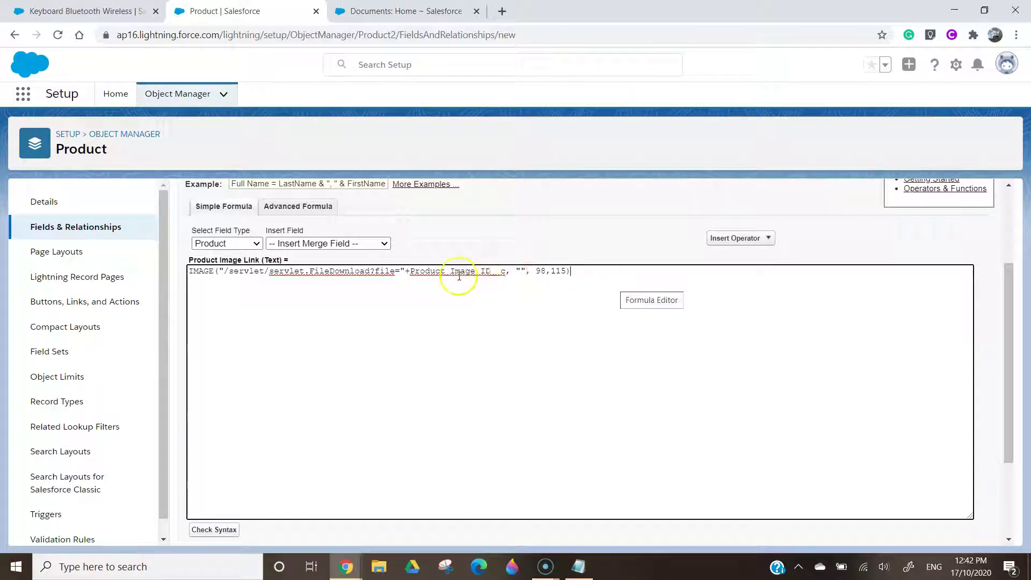
drag(410, 272, 491, 274)
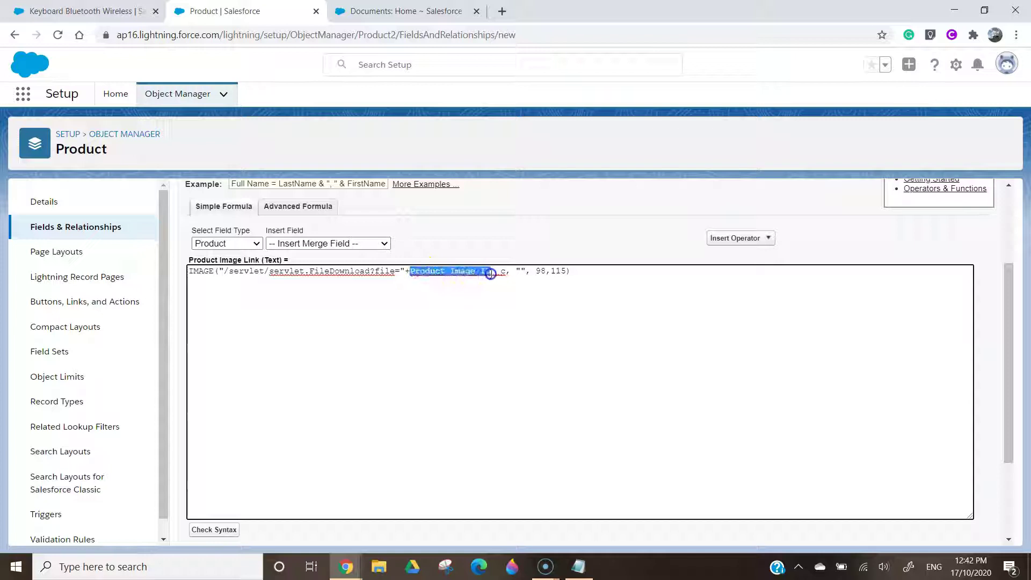
click(505, 283)
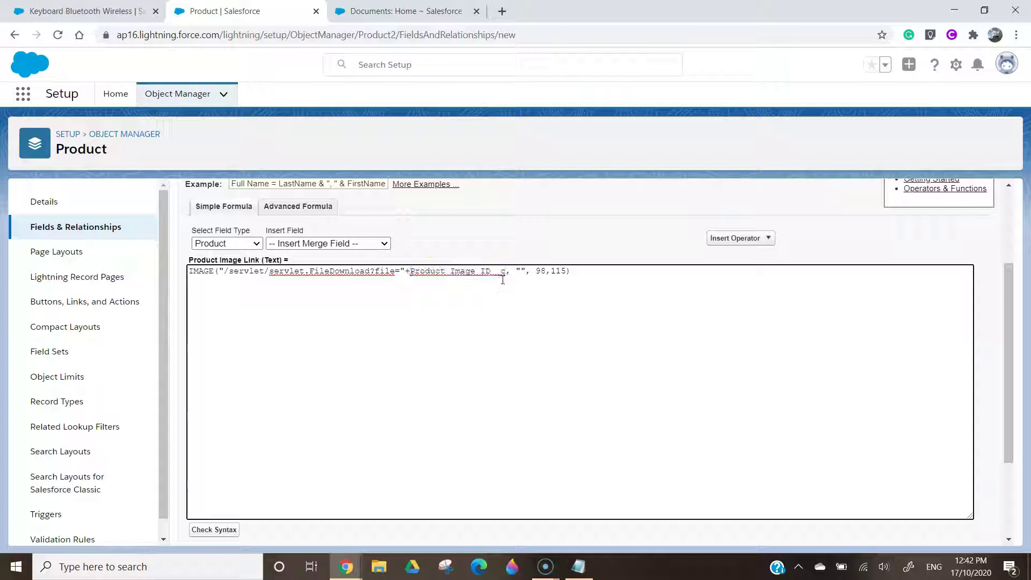
drag(193, 272, 202, 272)
click(565, 271)
scroll(896, 322, down, 3)
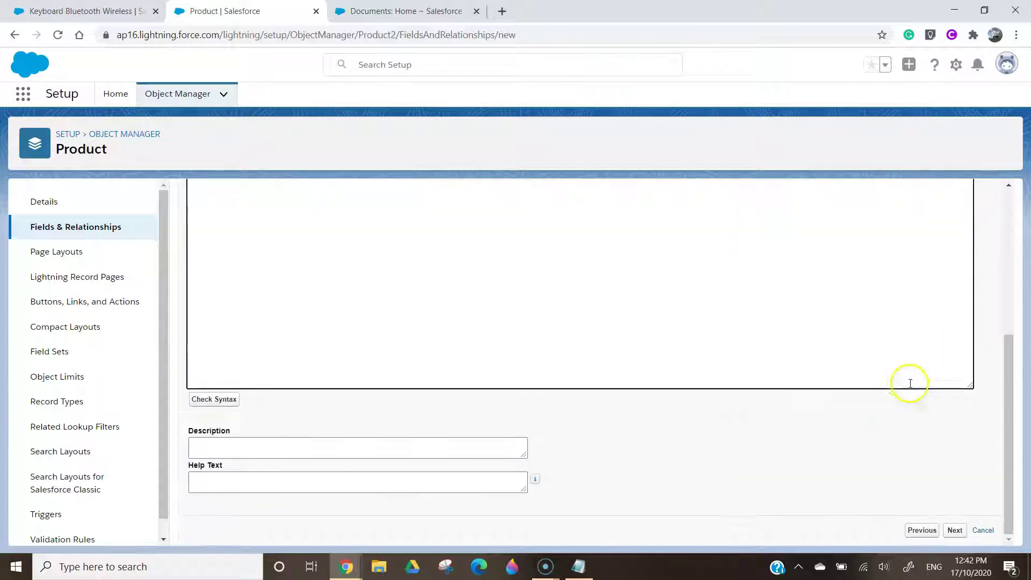
click(317, 446)
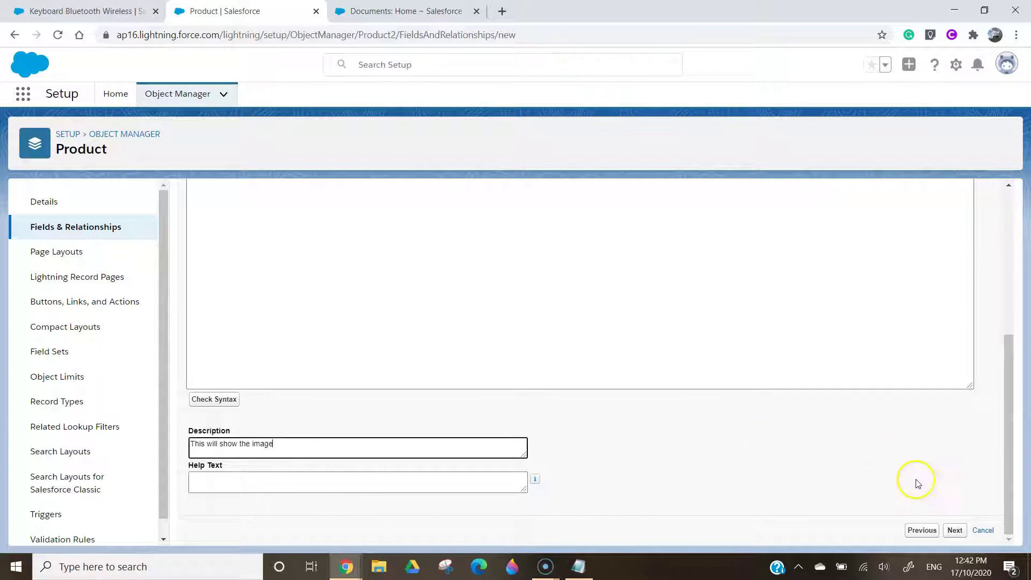
- Make Product Image Link visible to all profiles, keep all page layouts, and save it
click(957, 533)
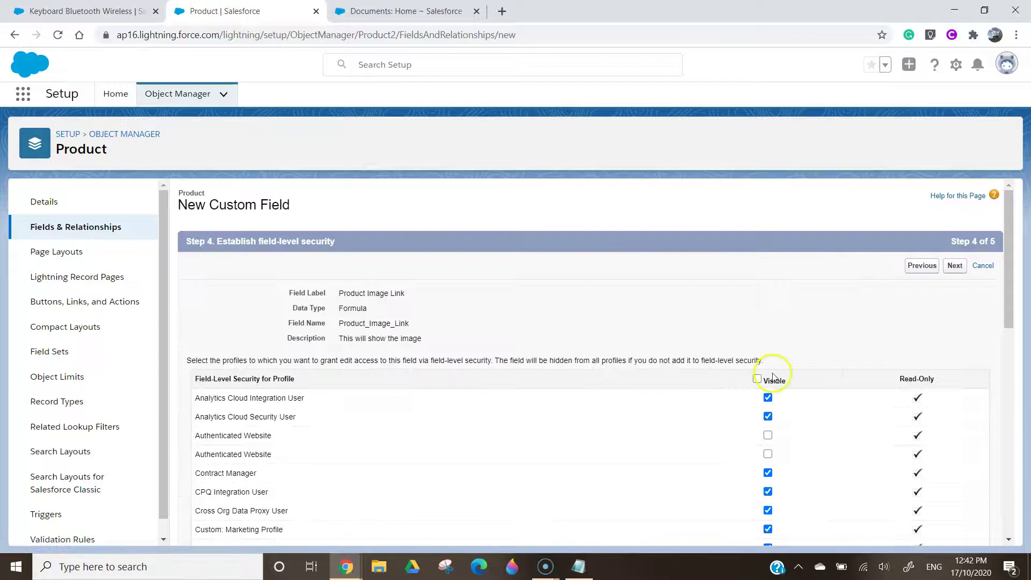
click(757, 379)
click(955, 265)
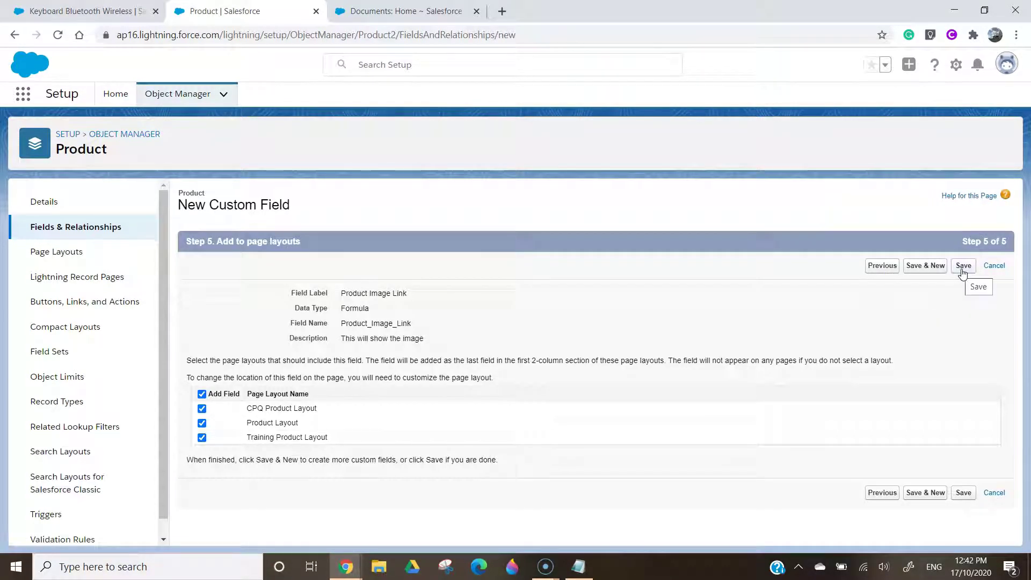
click(962, 268)
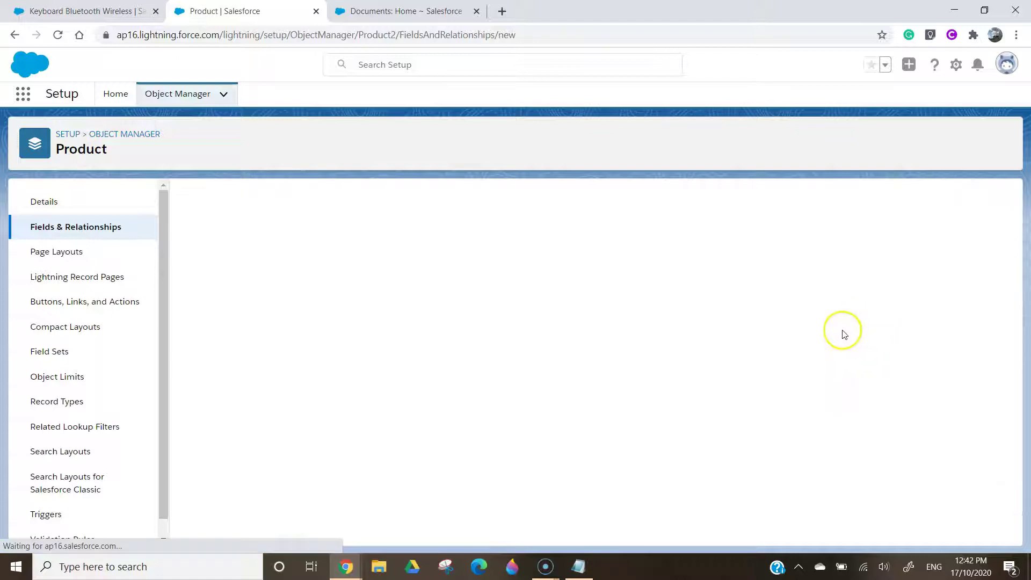
click(683, 207)
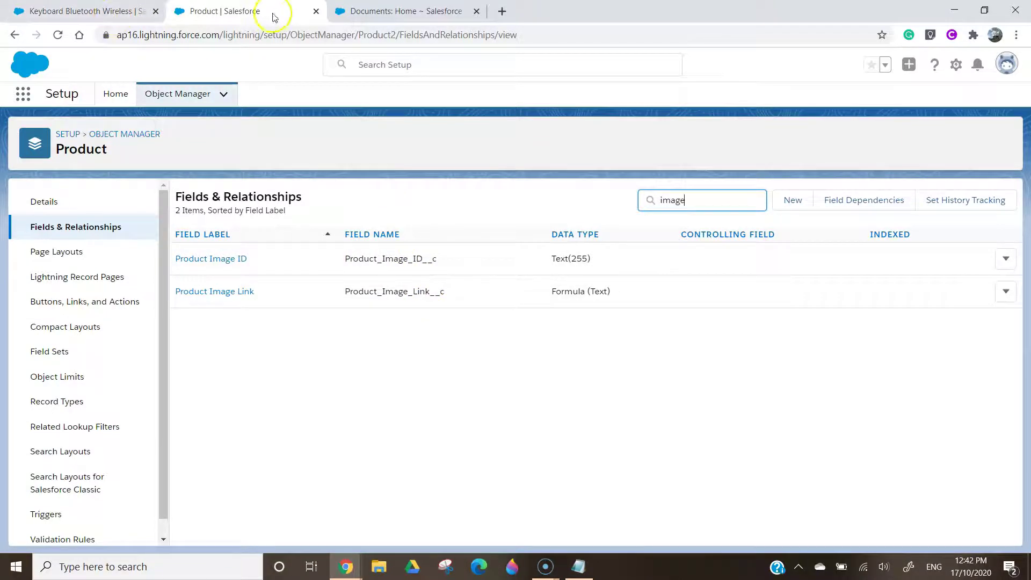
- Check the Product fields list and profile menu, ending on the Classic Documents home page
click(367, 15)
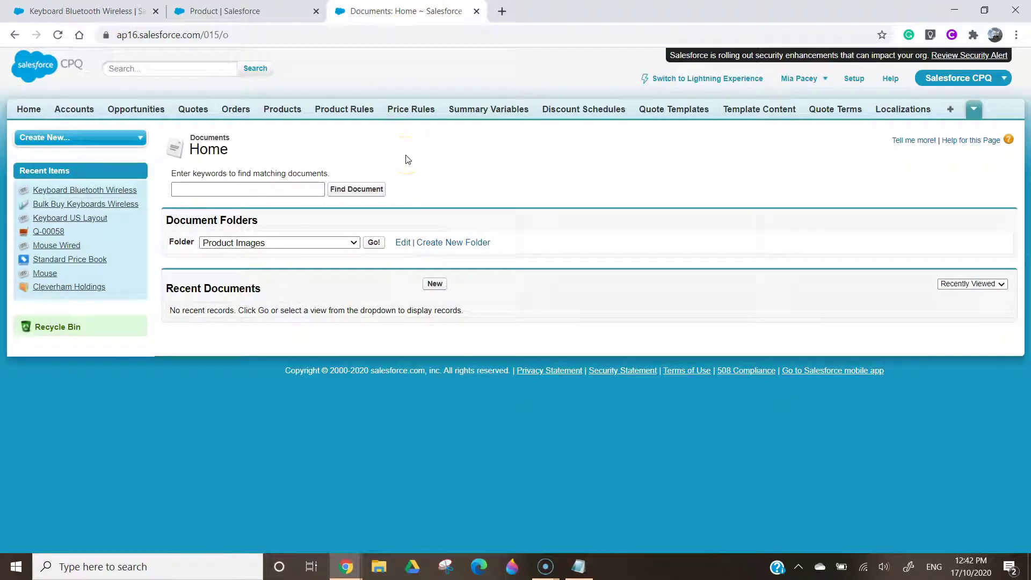
click(254, 13)
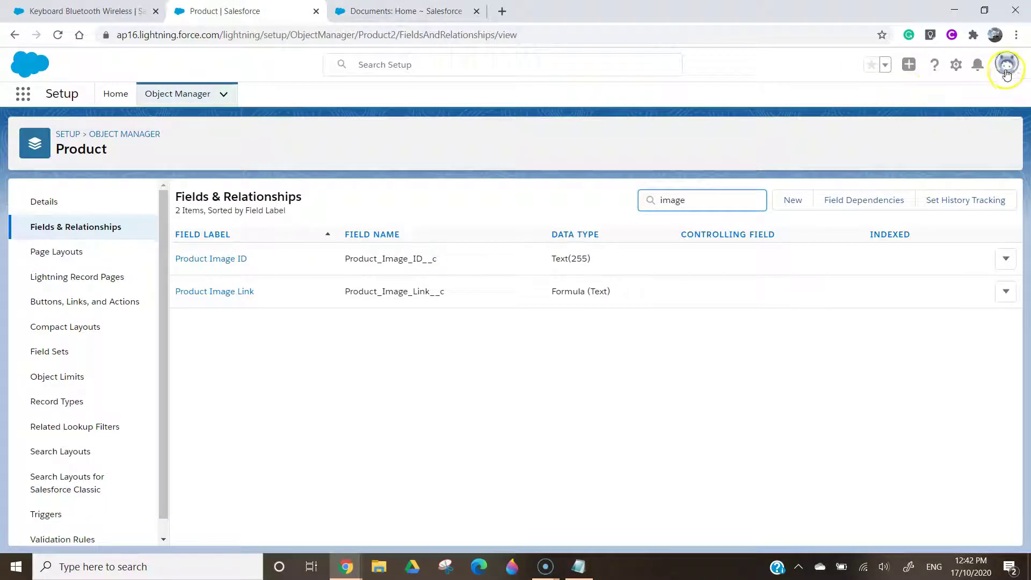
click(1006, 64)
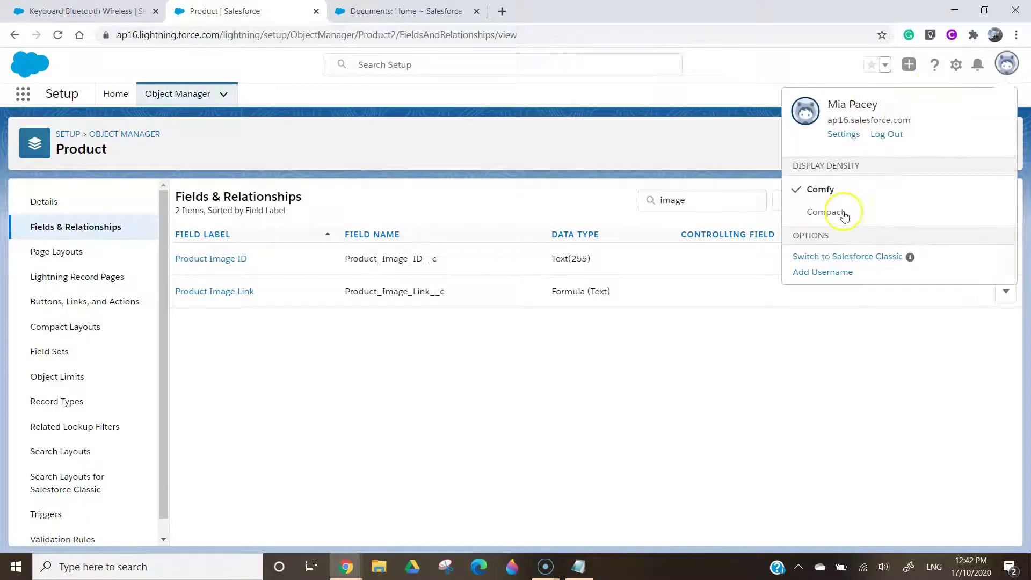
click(414, 11)
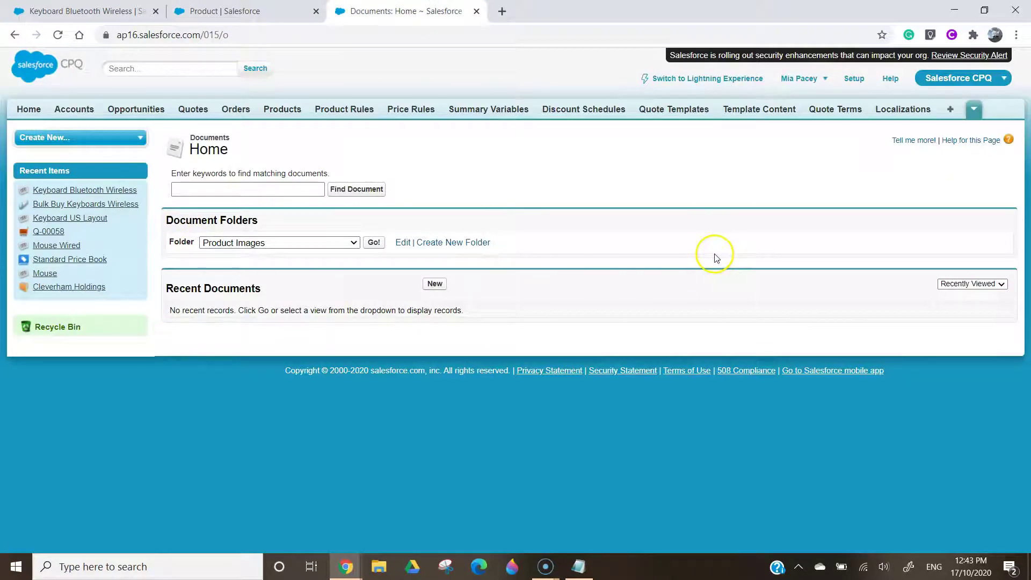
- Upload Keyboard Wireless Product.jpg as a new document and save it
click(950, 113)
click(961, 110)
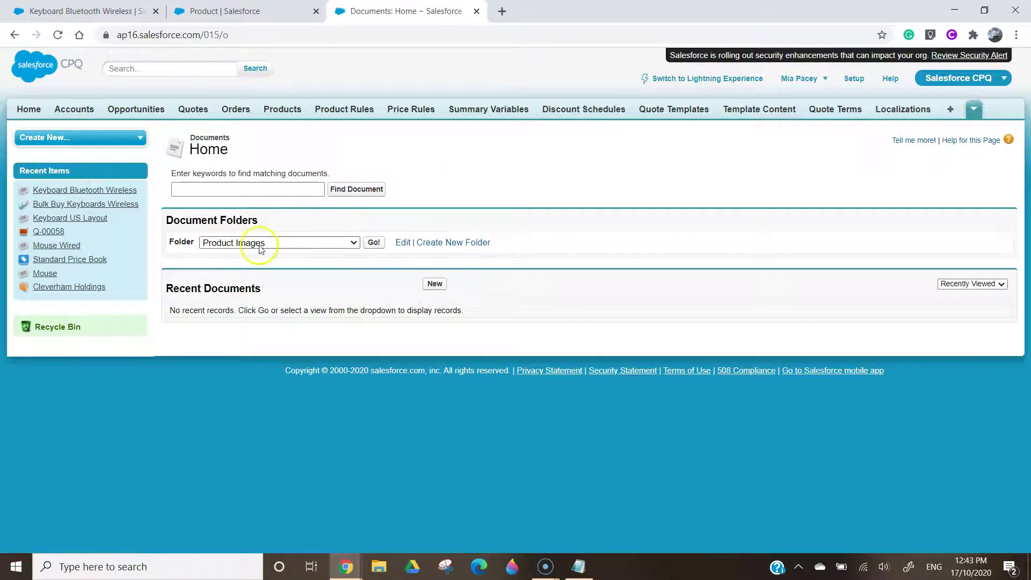
click(434, 285)
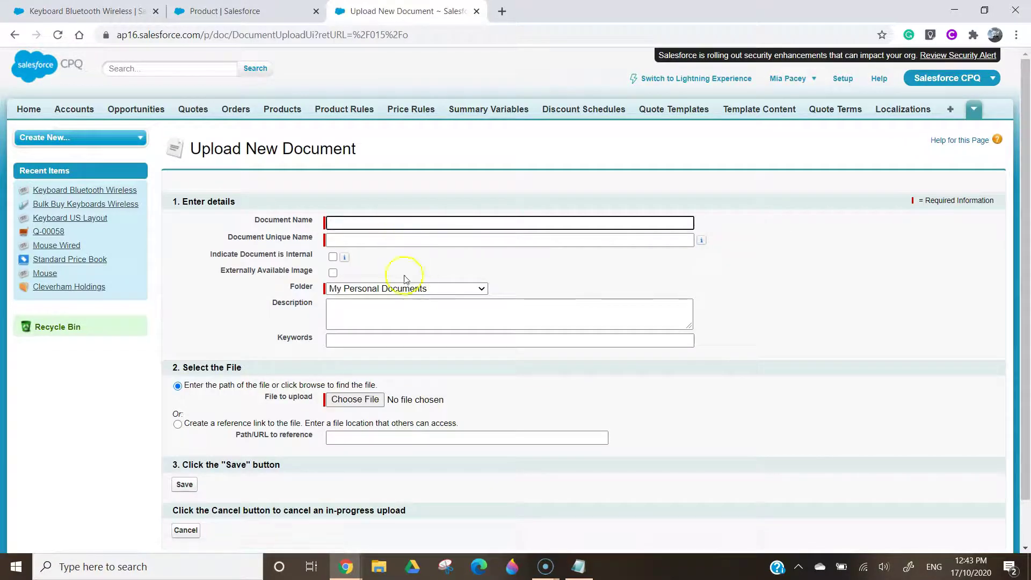
click(363, 400)
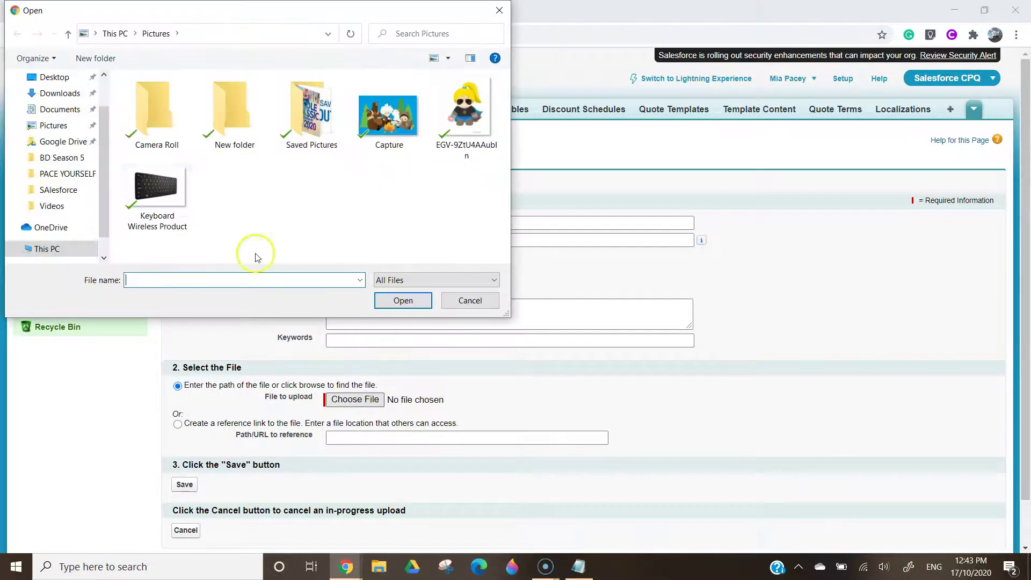
click(159, 191)
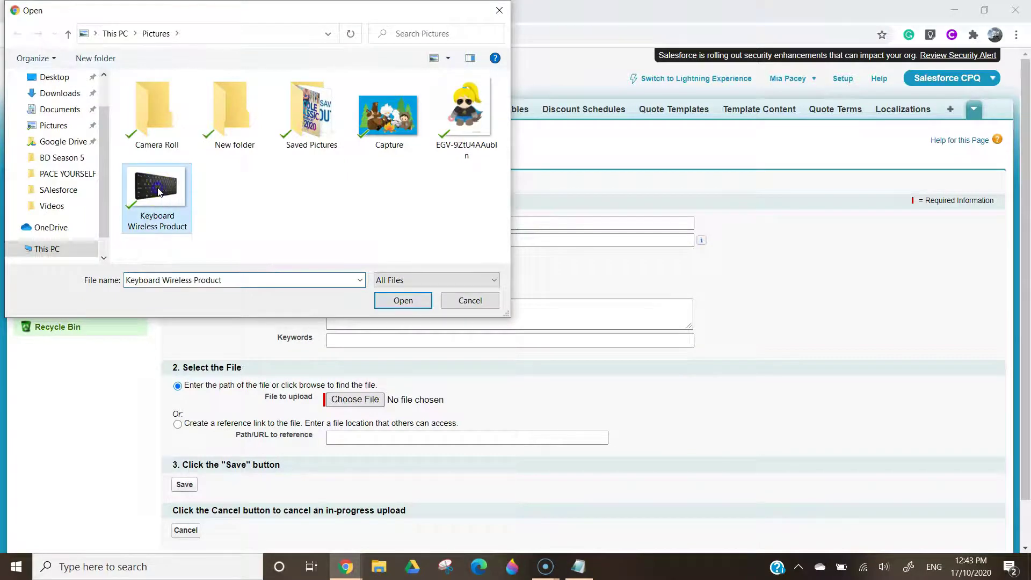
click(404, 301)
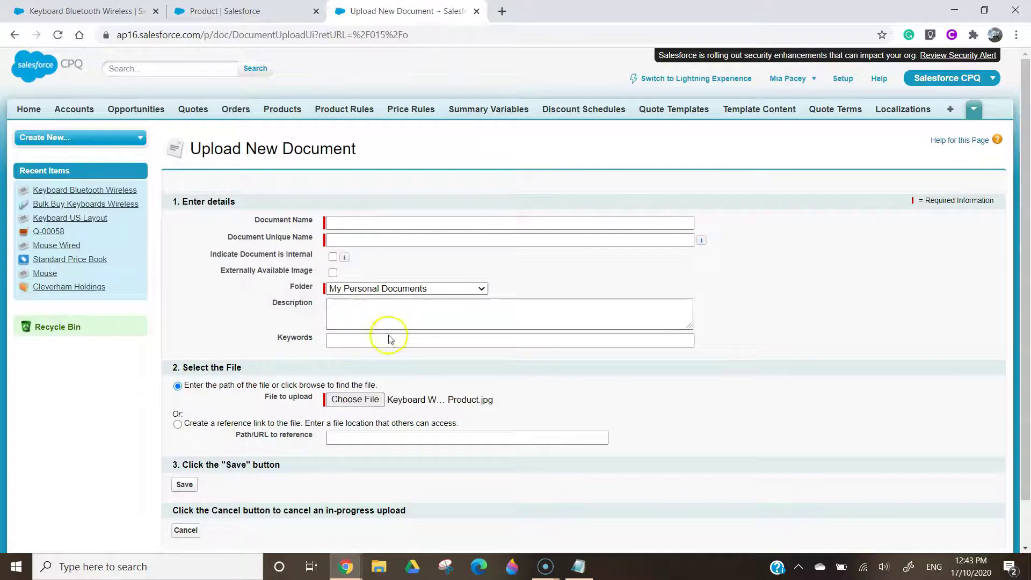
click(430, 368)
click(468, 236)
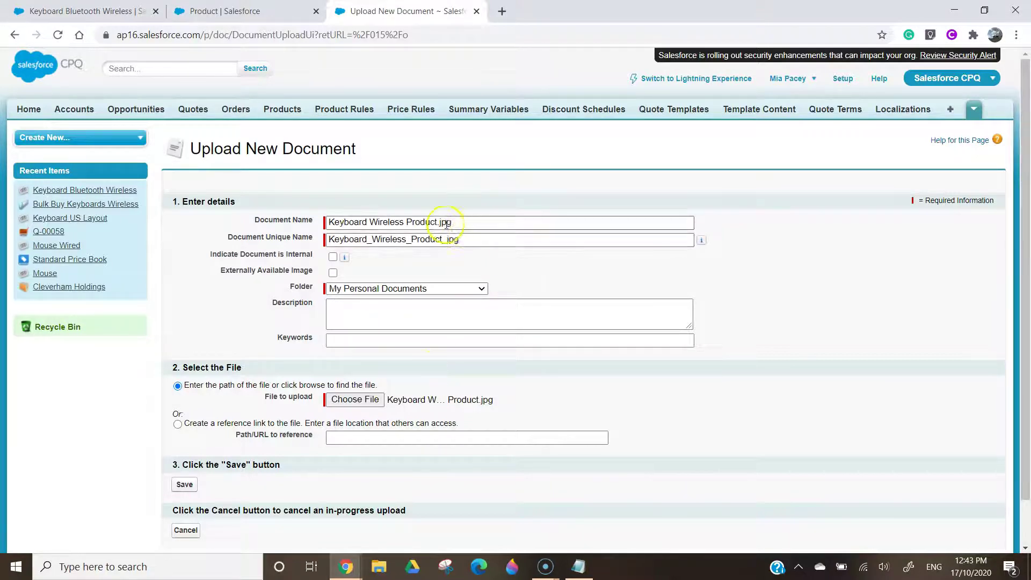
scroll(249, 271, down, 1)
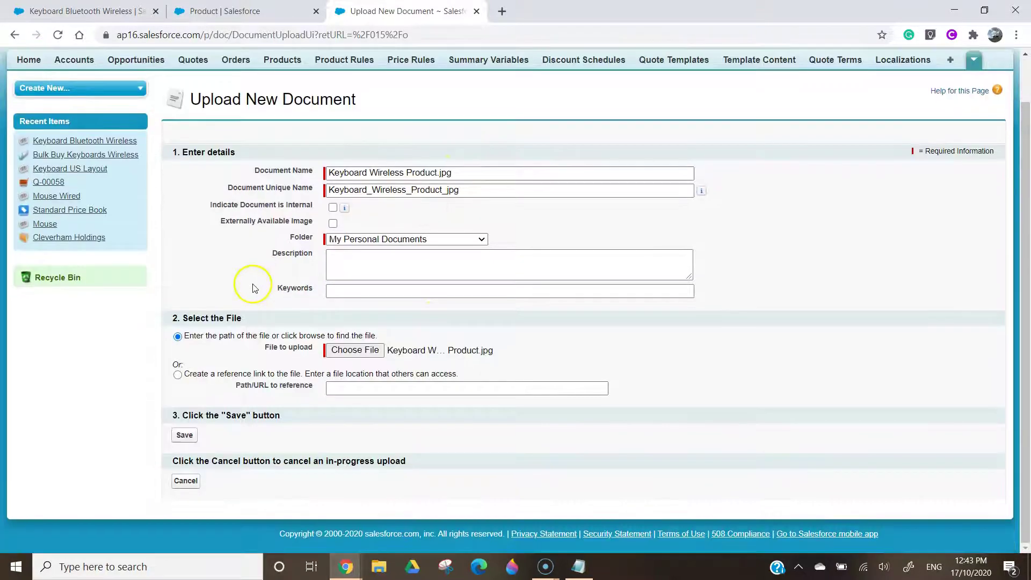
click(194, 441)
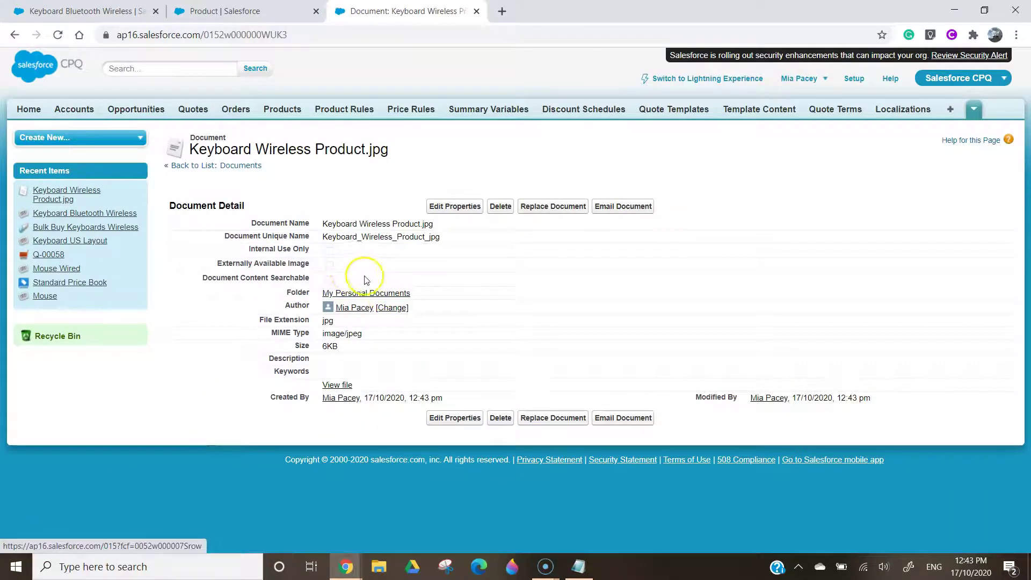
- Mark the keyboard image Externally Available and select its ID 0152w000000WUK3 in the URL
click(468, 208)
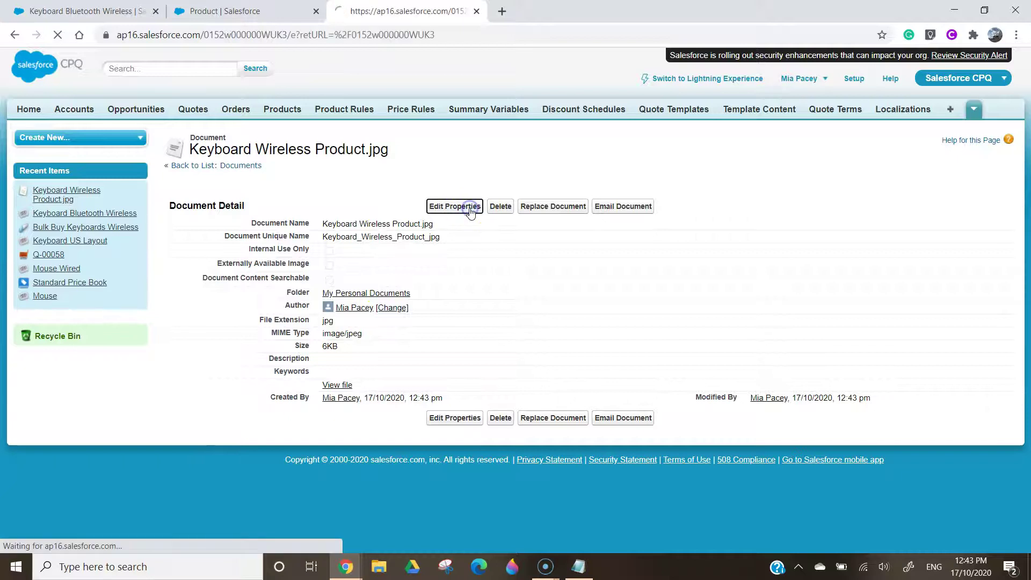
click(335, 263)
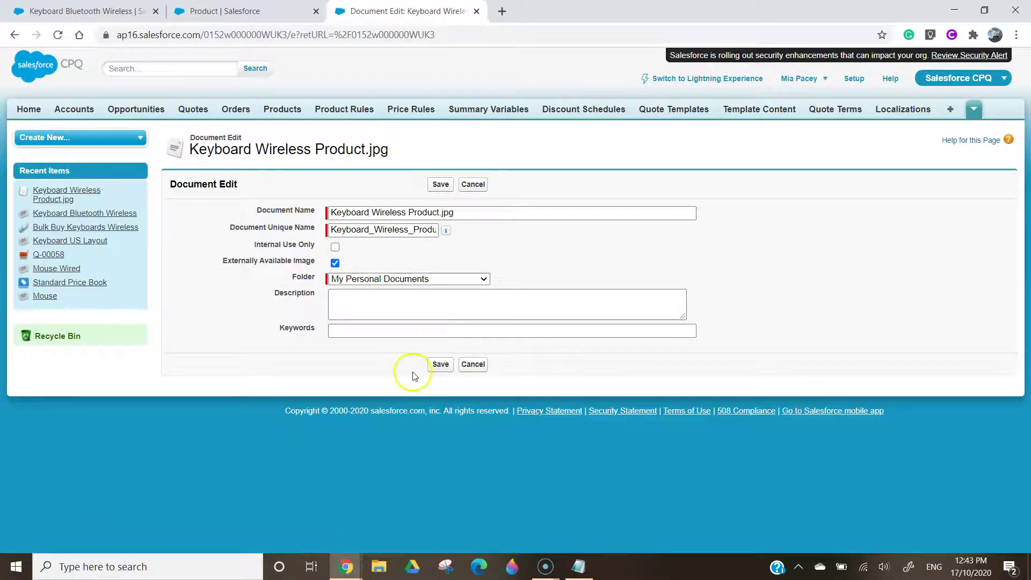
click(441, 365)
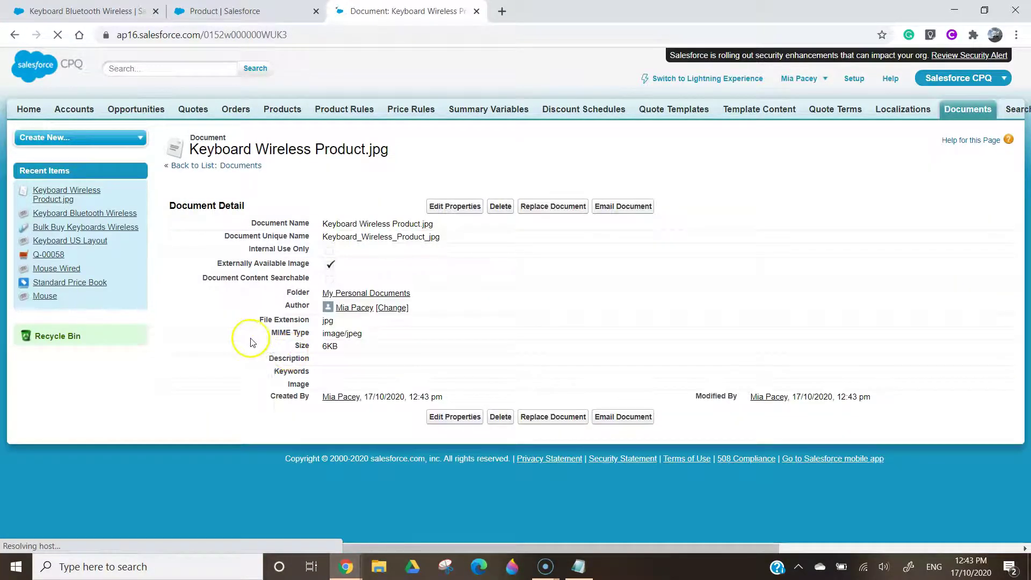
mouse_move(410, 436)
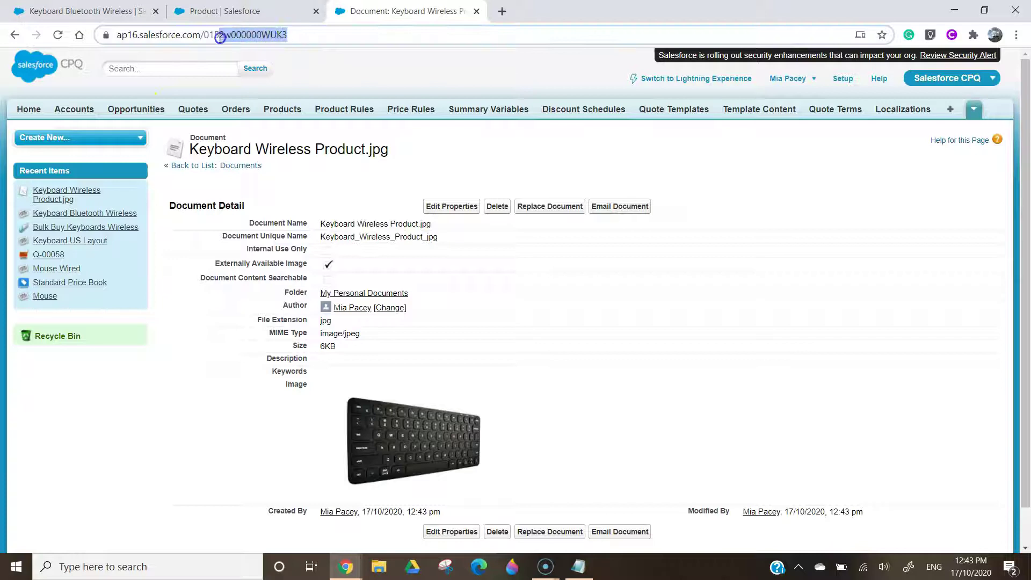
drag(205, 36, 205, 38)
key(ctrl+c)
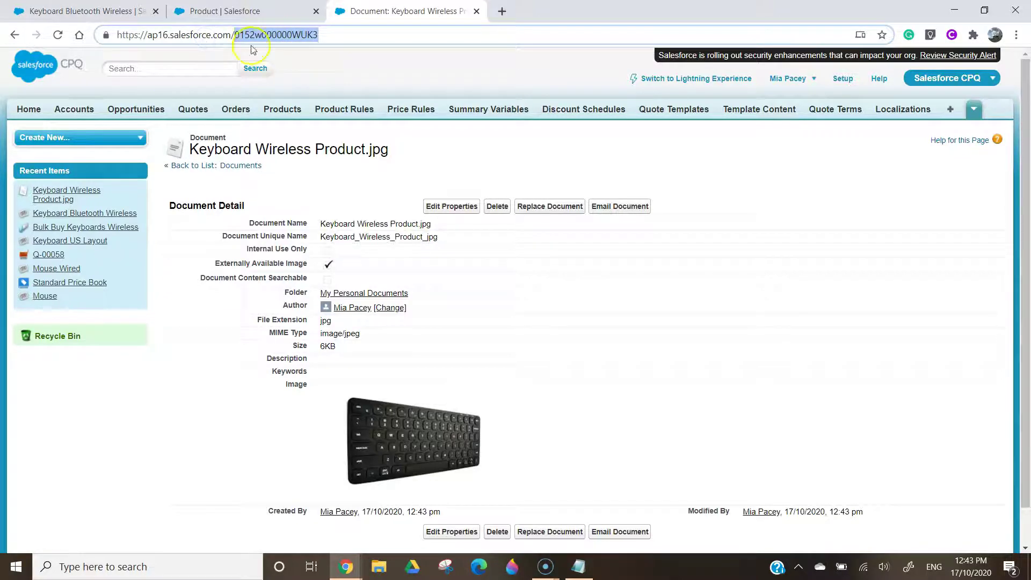
click(204, 399)
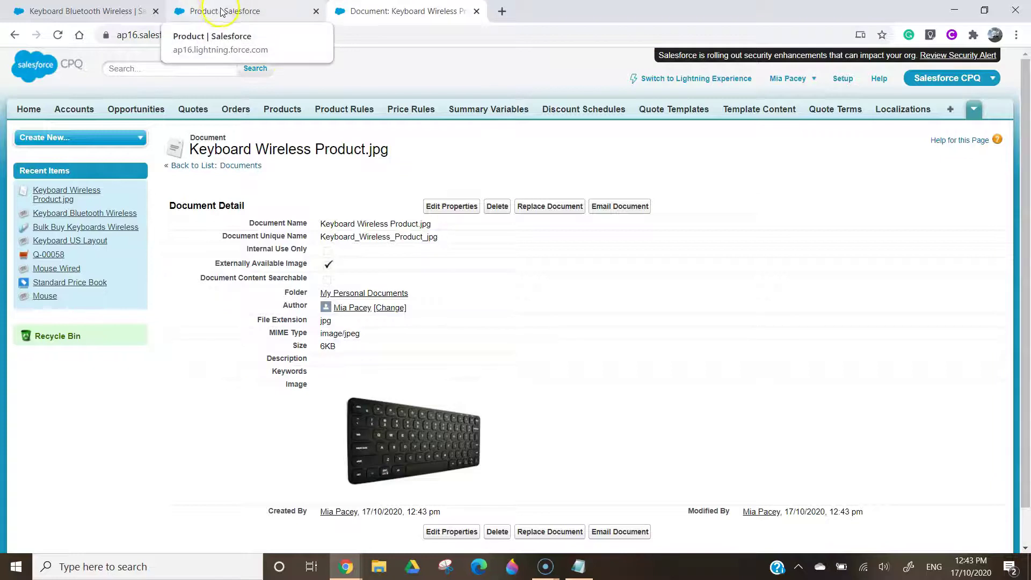
- Reload Keyboard Bluetooth Wireless, paste 0152w000000WUK3 into Product Image ID, and save
click(113, 9)
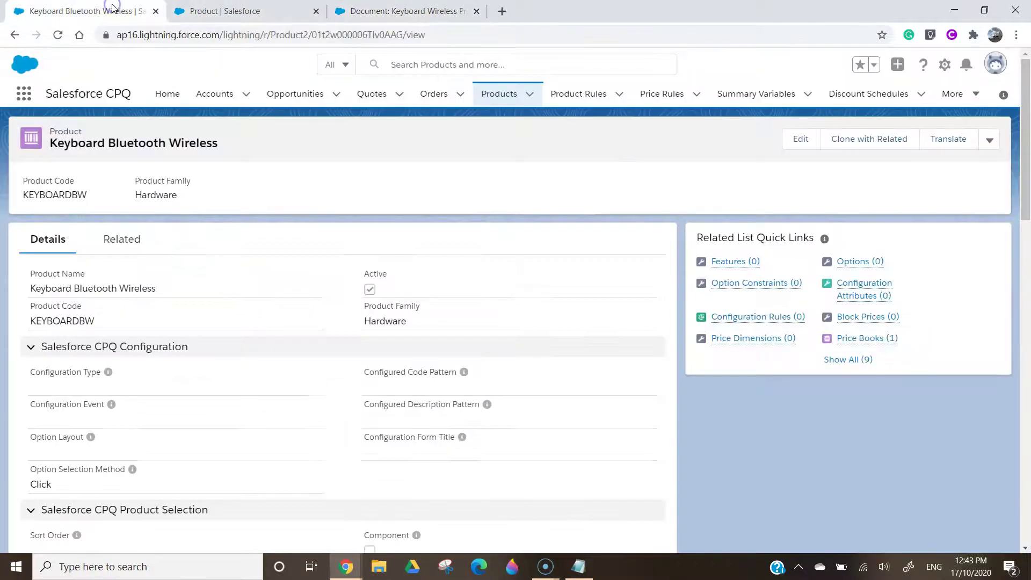
click(58, 35)
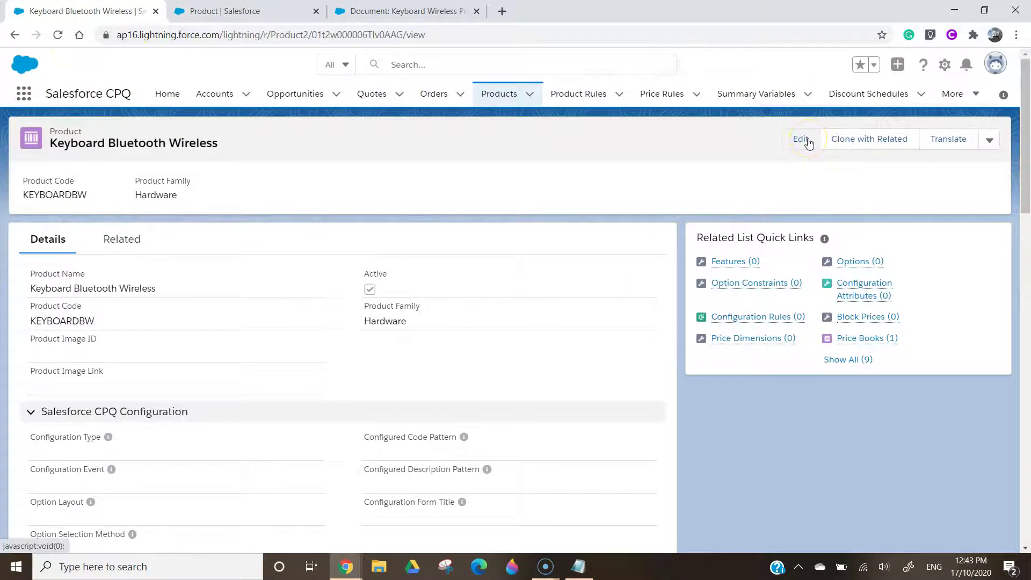
click(802, 139)
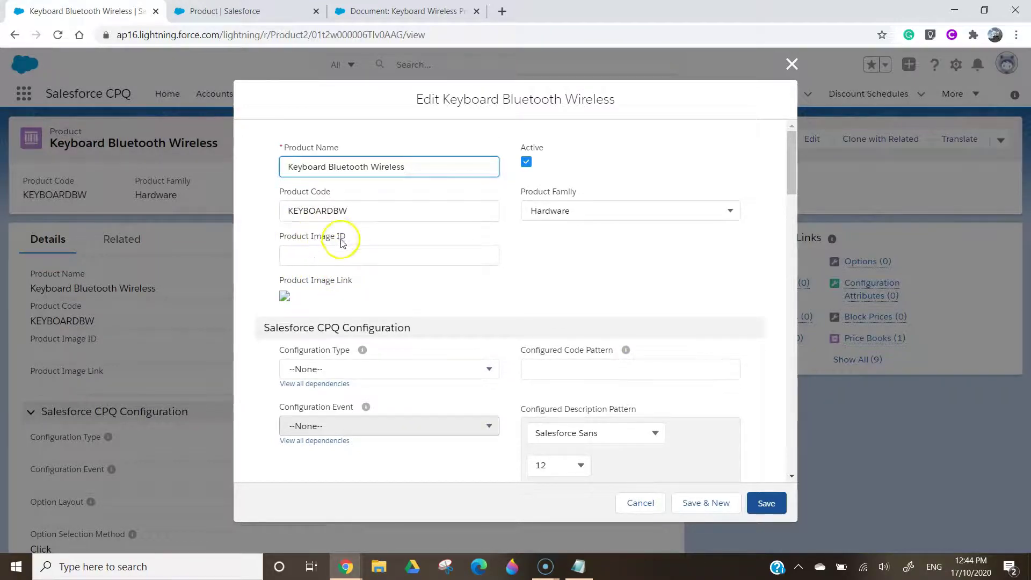
click(337, 261)
key(ctrl+v)
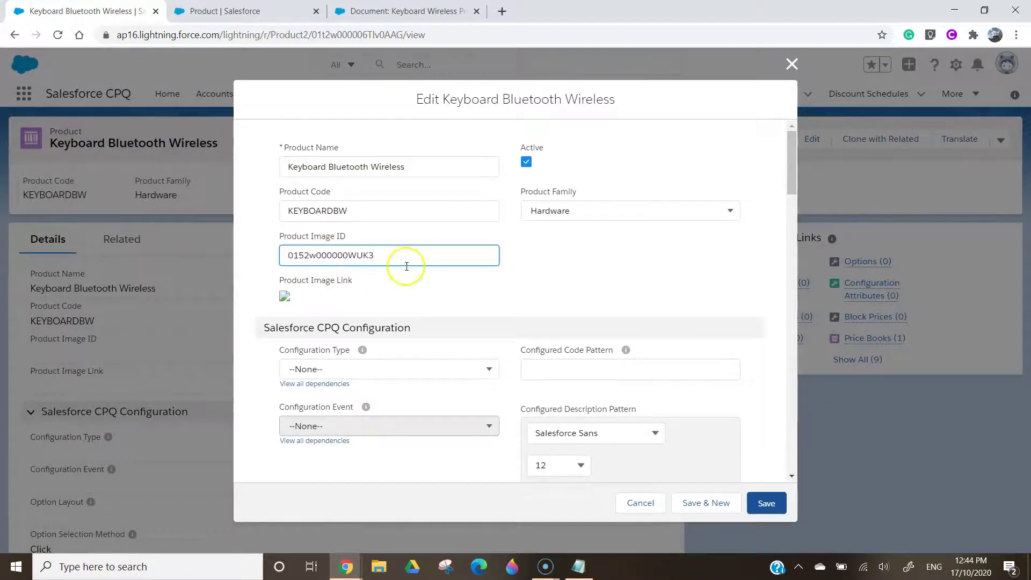
click(611, 266)
click(607, 275)
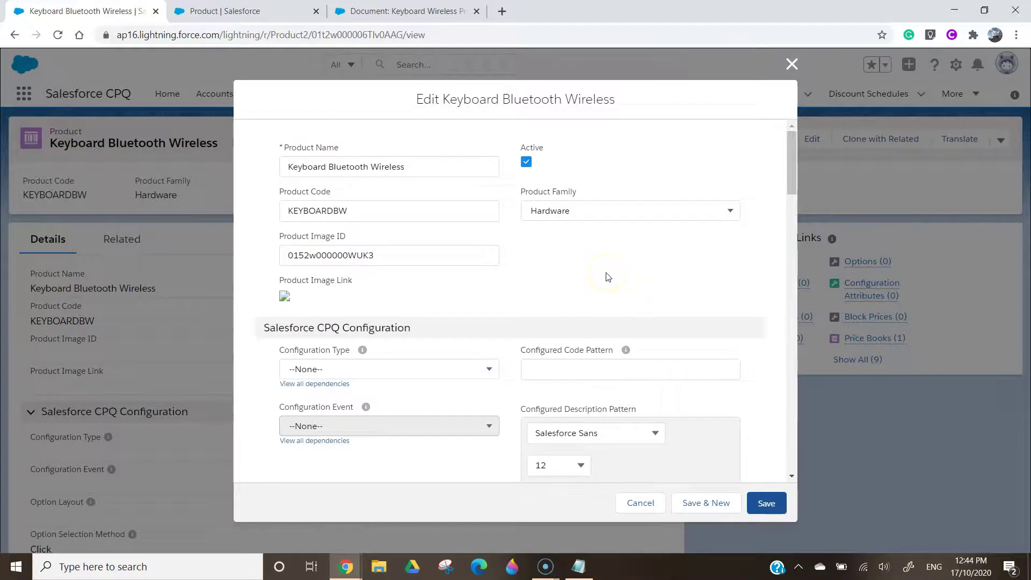
click(766, 505)
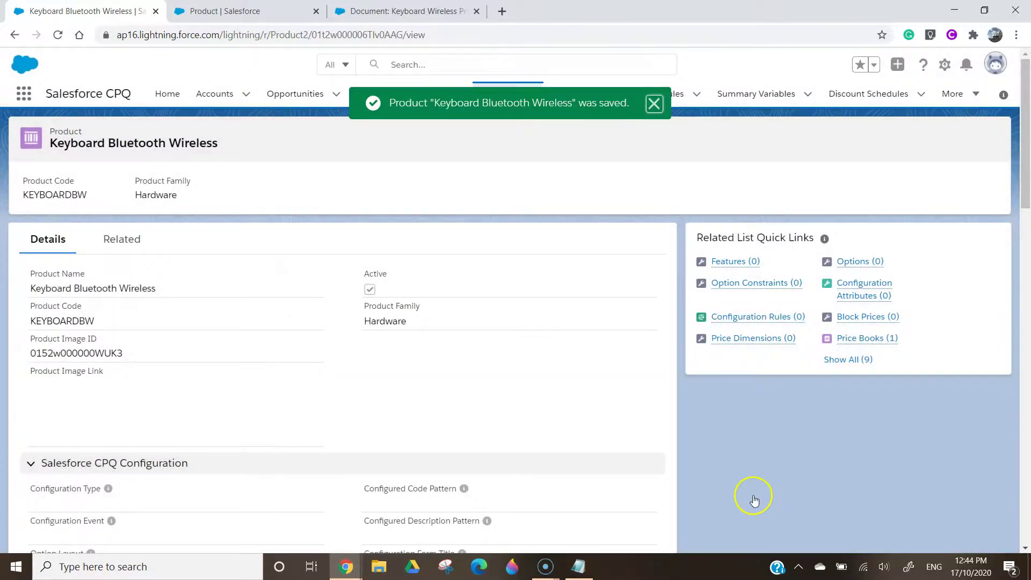
- Scroll down to see the keyboard picture in Product Image Link, then back up
scroll(246, 417, down, 1)
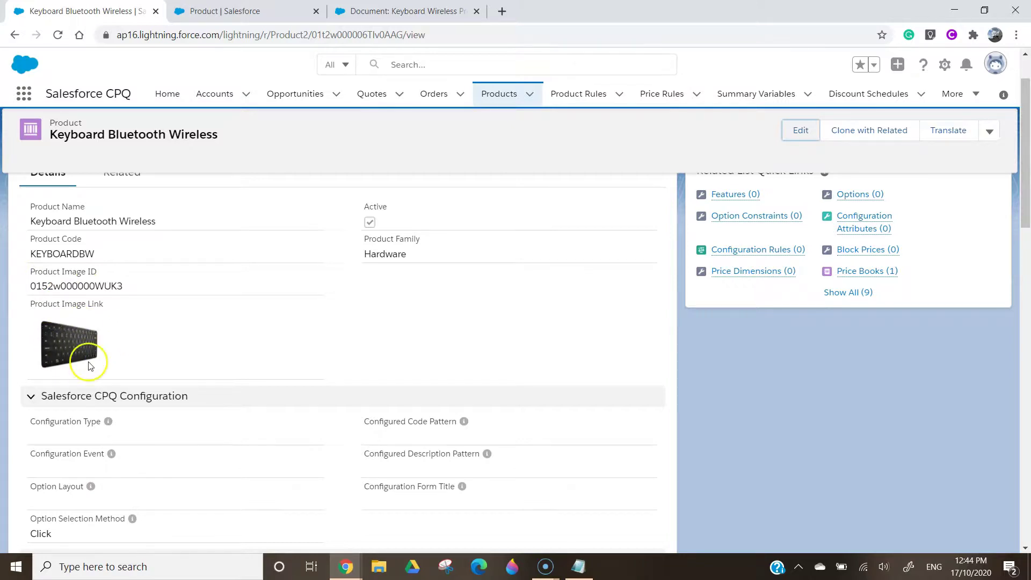
scroll(554, 338, up, 1)
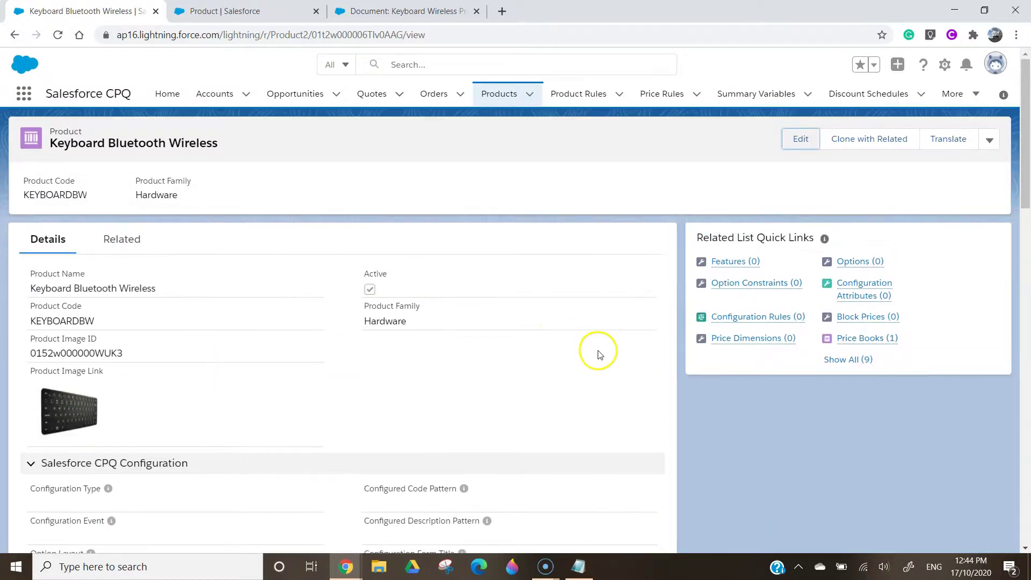